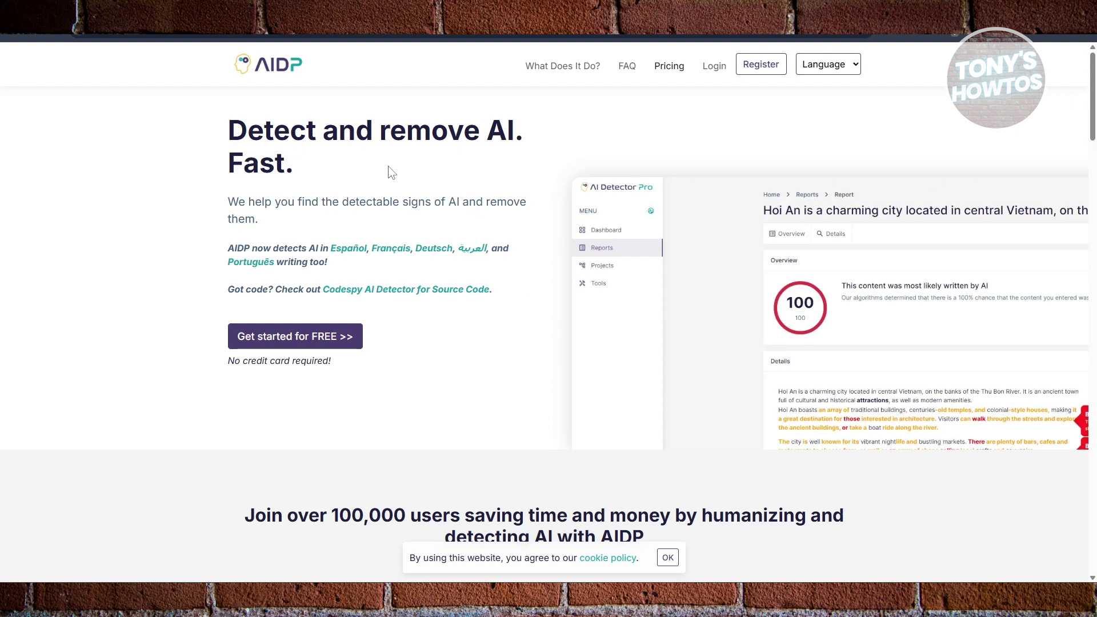
Step: Enter the detector app via 'Get started for FREE' on the landing page
click(334, 332)
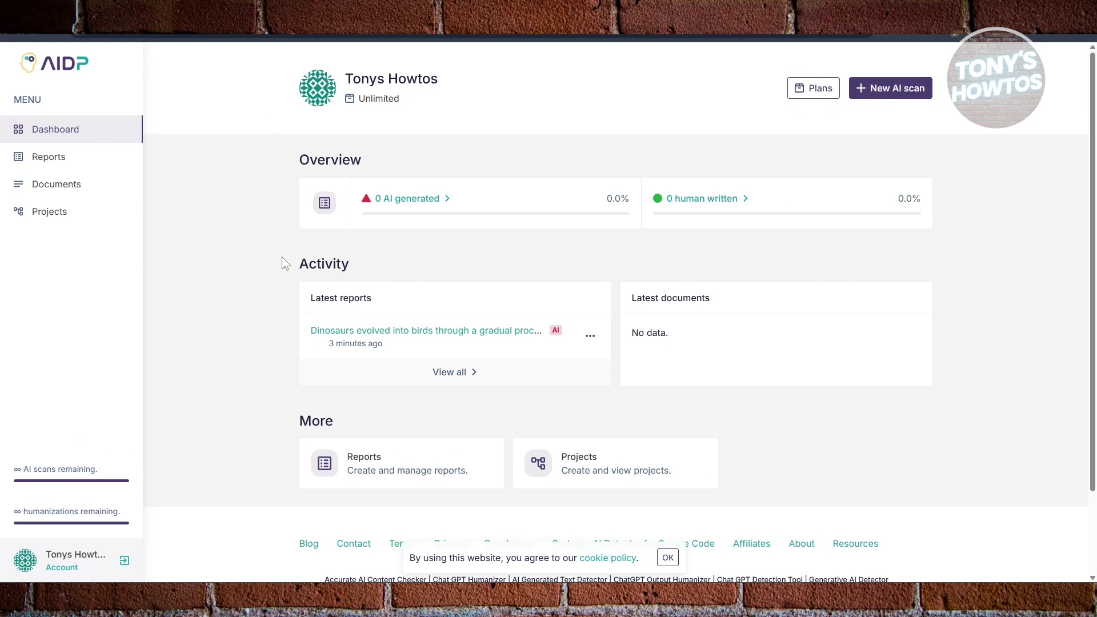
Step: Go to the Reports page from the sidebar to analyze new text
click(910, 101)
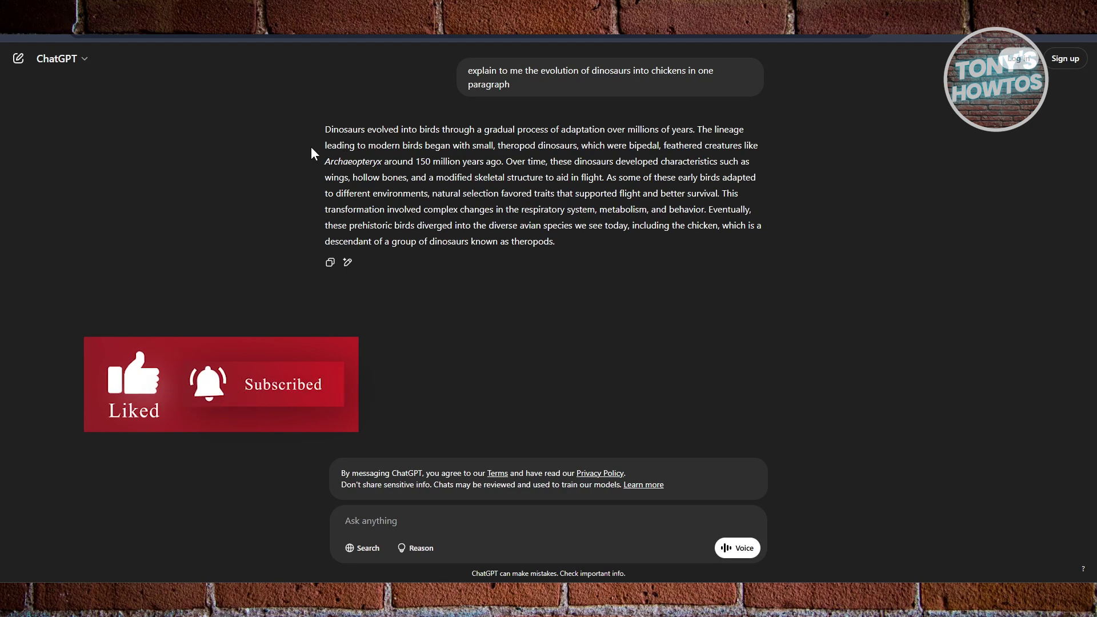
Step: Select and copy ChatGPT's whole dinosaur-to-chicken answer paragraph
drag(323, 128, 546, 242)
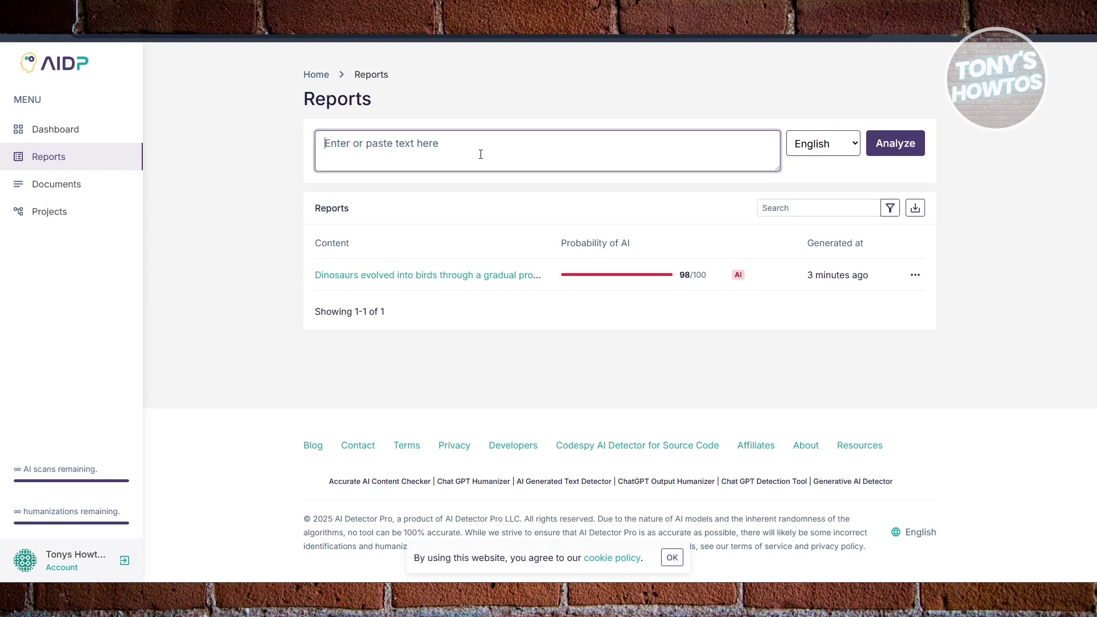
Step: Paste the dinosaur paragraph, analyze it into a new 98/100 AI report, and open that report
key(ctrl+v)
click(889, 156)
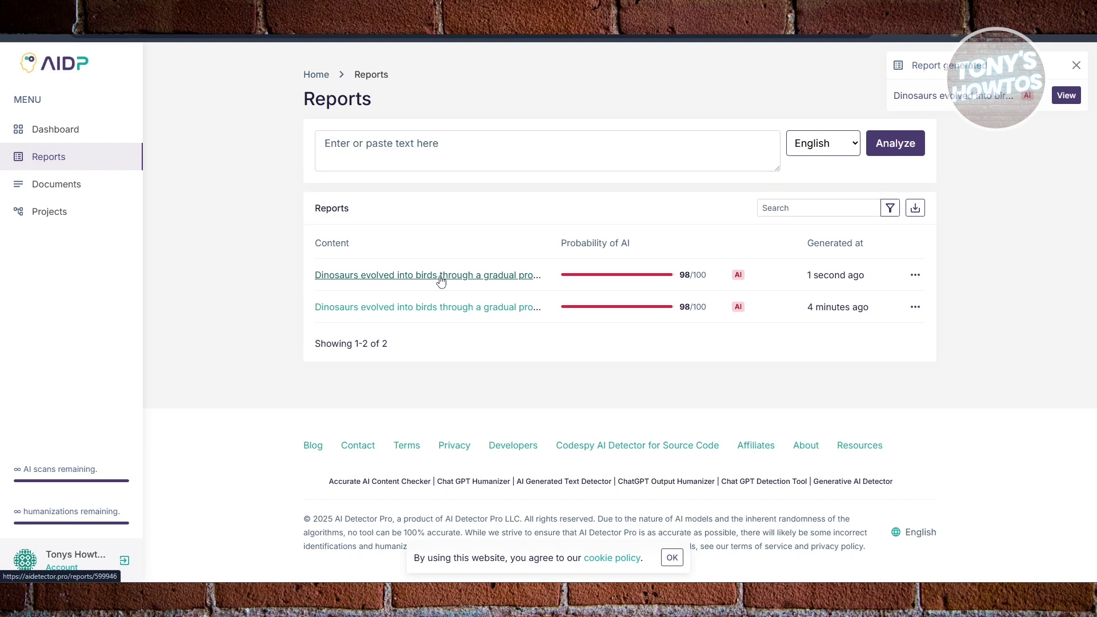
click(440, 277)
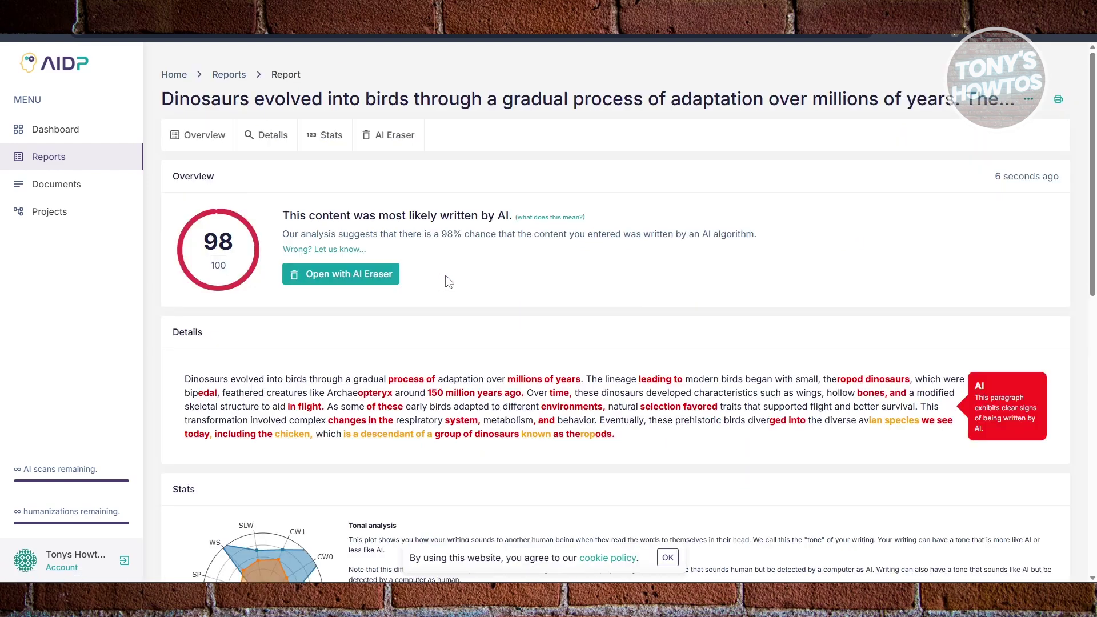
scroll(472, 262, down, 3)
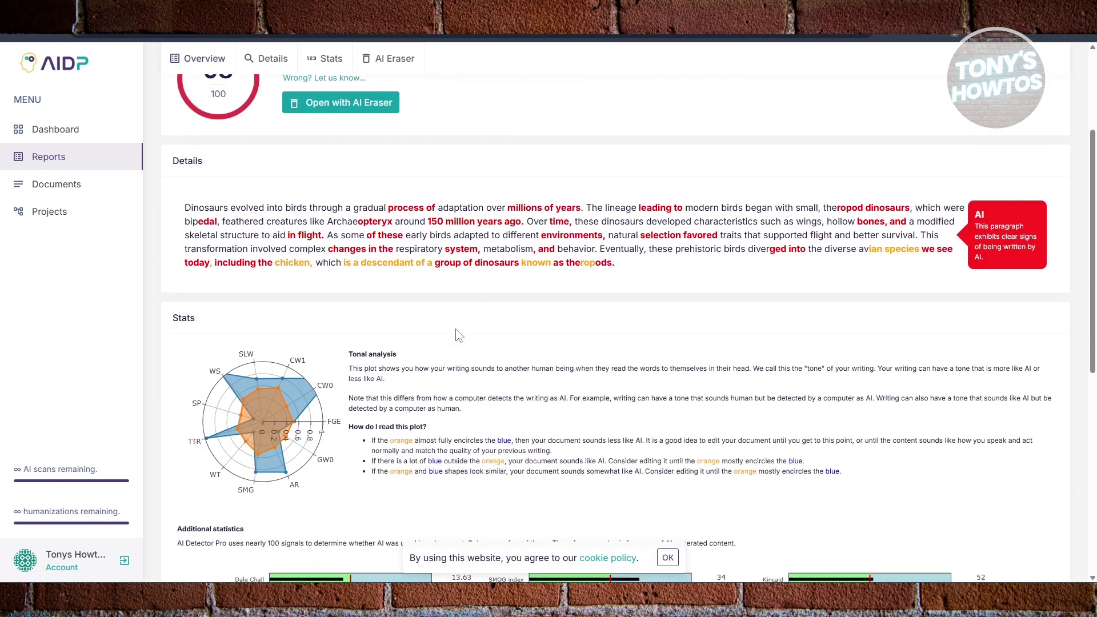
scroll(429, 385, down, 2)
scroll(429, 403, down, 2)
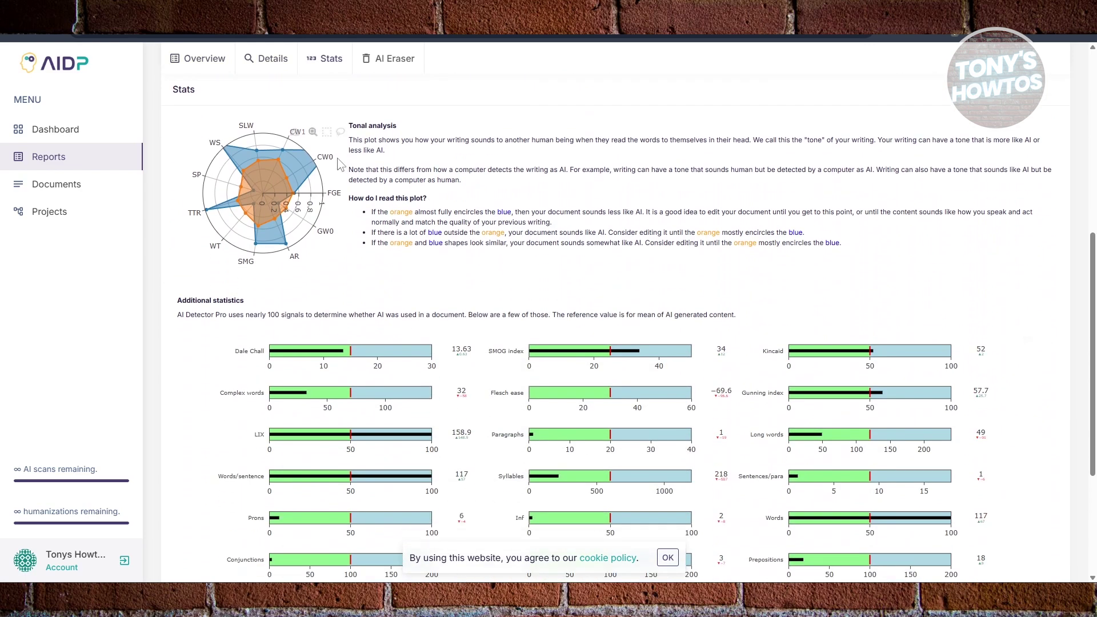
Step: Review the report's tonal analysis, then send its text to AI Eraser
mouse_move(353, 139)
mouse_down()
mouse_move(506, 195)
mouse_move(463, 186)
mouse_up()
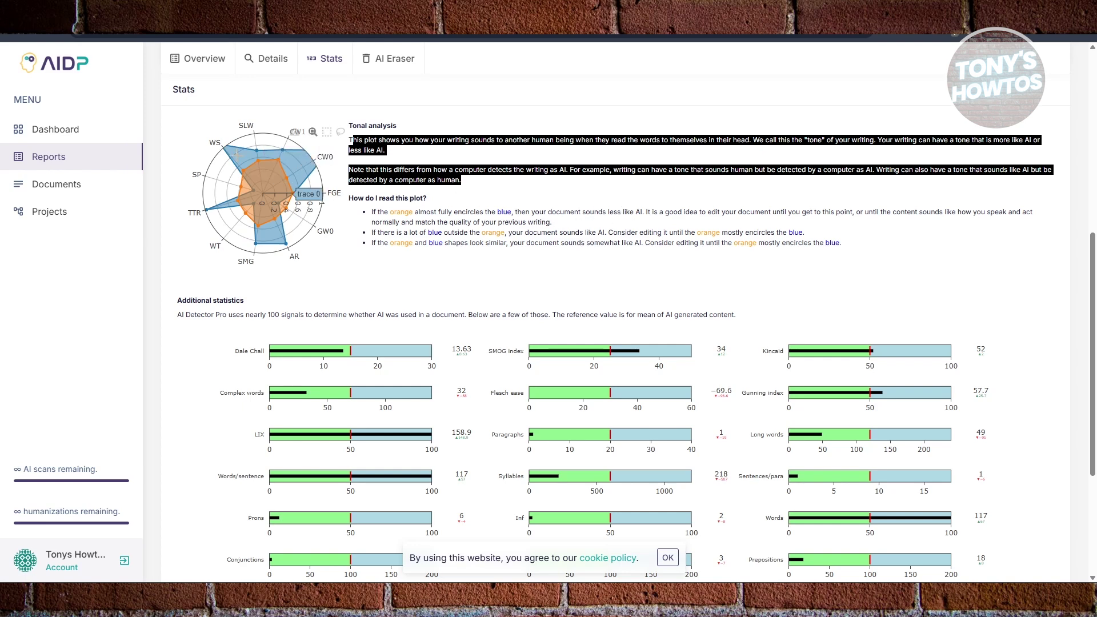
scroll(397, 296, up, 1)
scroll(396, 296, up, 2)
scroll(423, 329, up, 3)
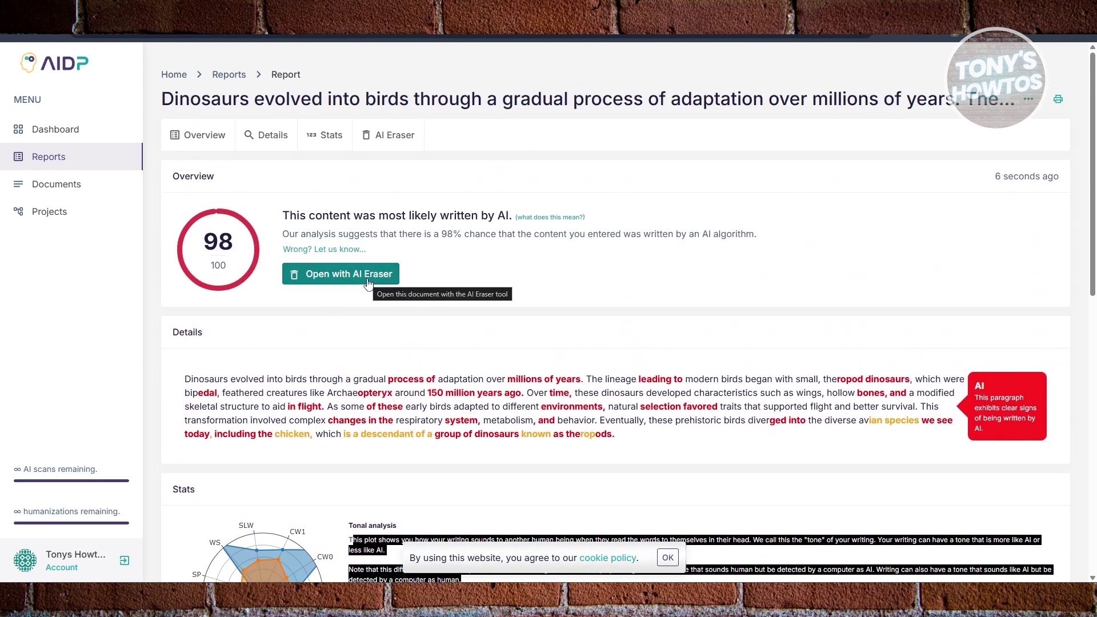
click(360, 277)
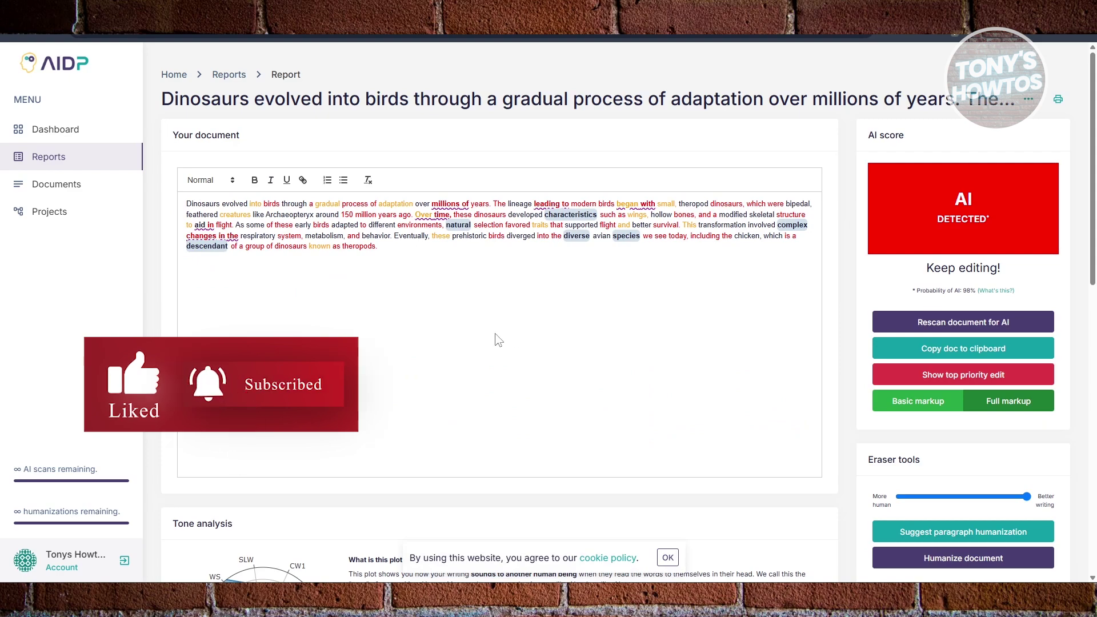
scroll(657, 338, down, 3)
scroll(913, 291, up, 3)
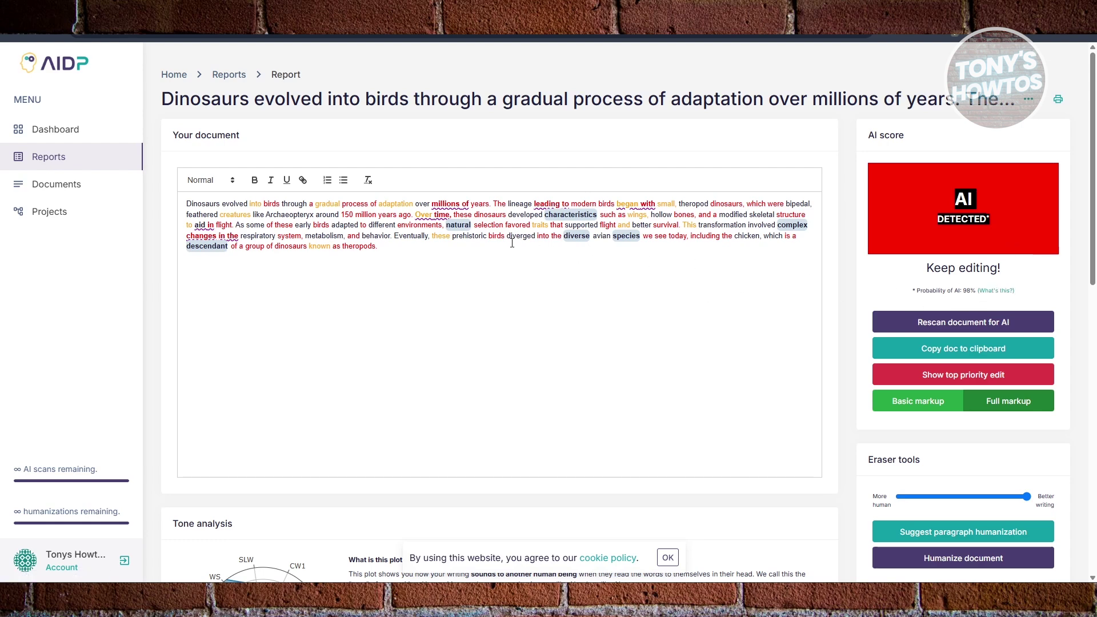
scroll(512, 244, down, 3)
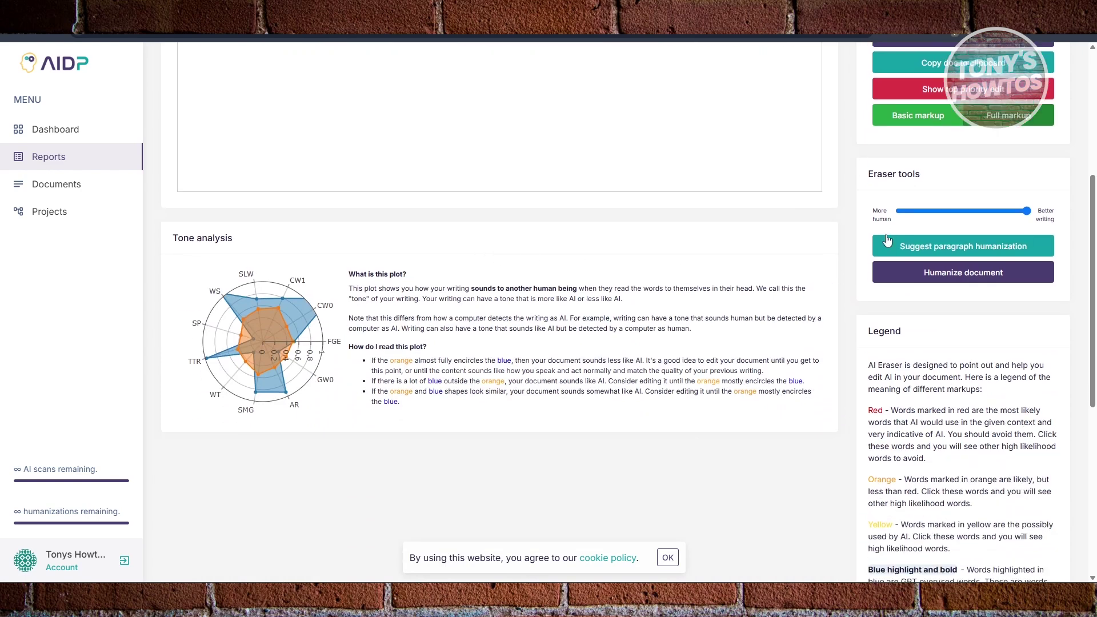
Step: In the Eraser tools panel, start humanizing the whole dinosaur document
drag(863, 177, 935, 174)
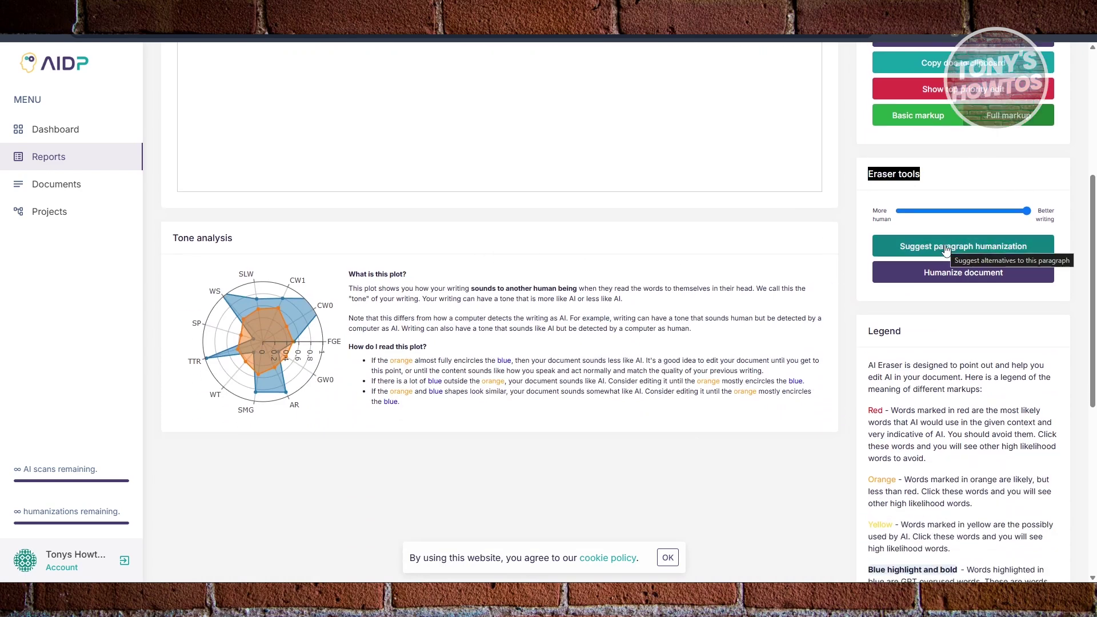
scroll(809, 304, up, 1)
scroll(811, 304, up, 1)
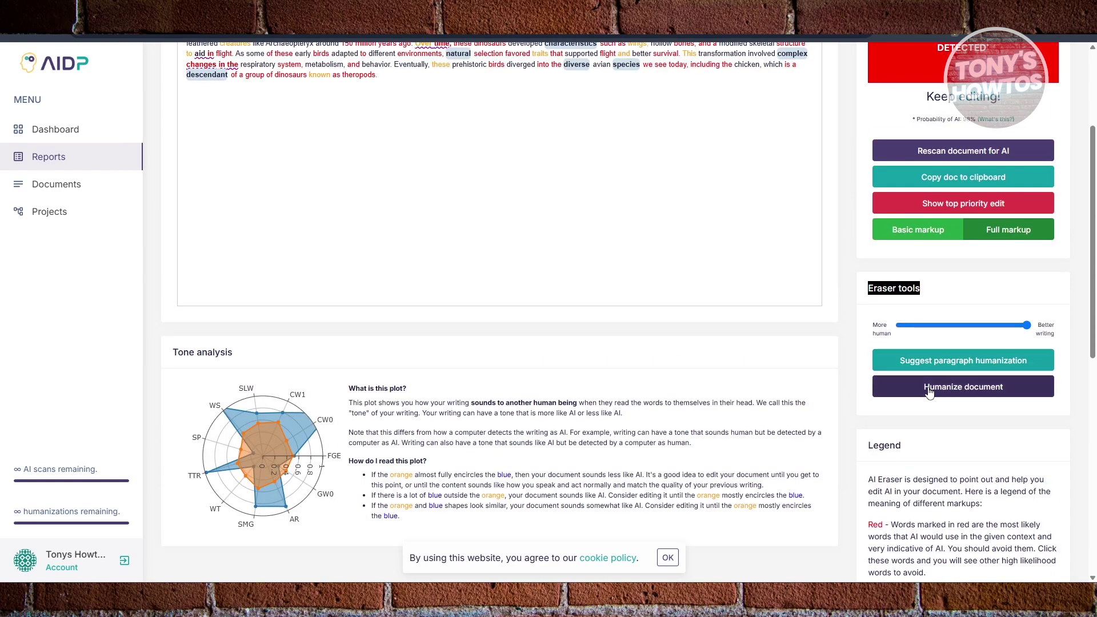
click(929, 386)
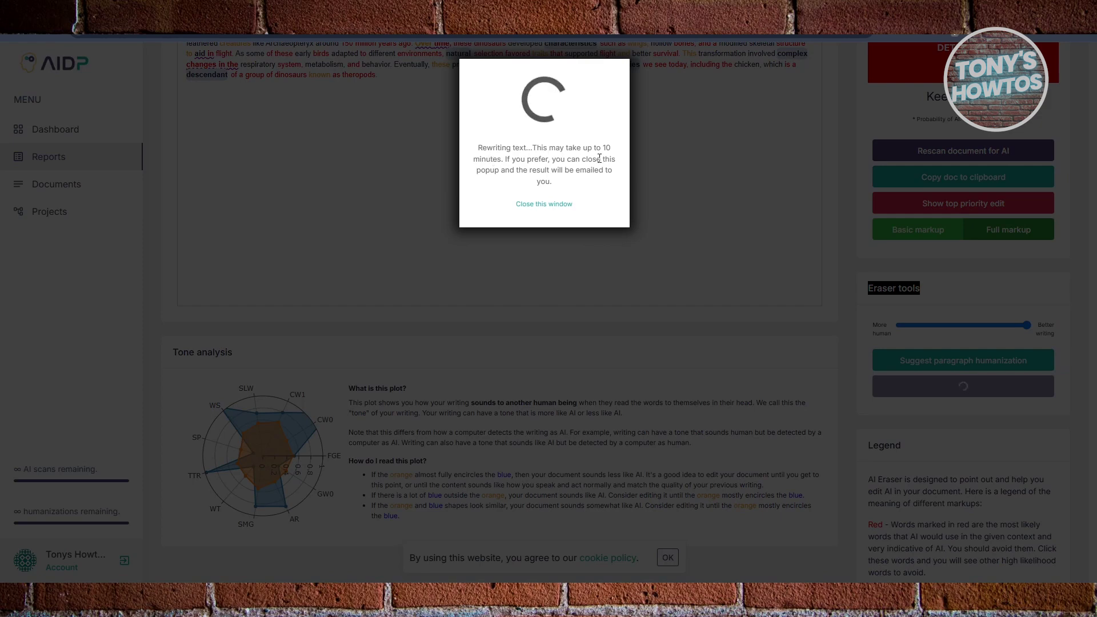
Step: Read the rewriting popup's note about emailing results while the humanize job finishes
drag(581, 170, 606, 191)
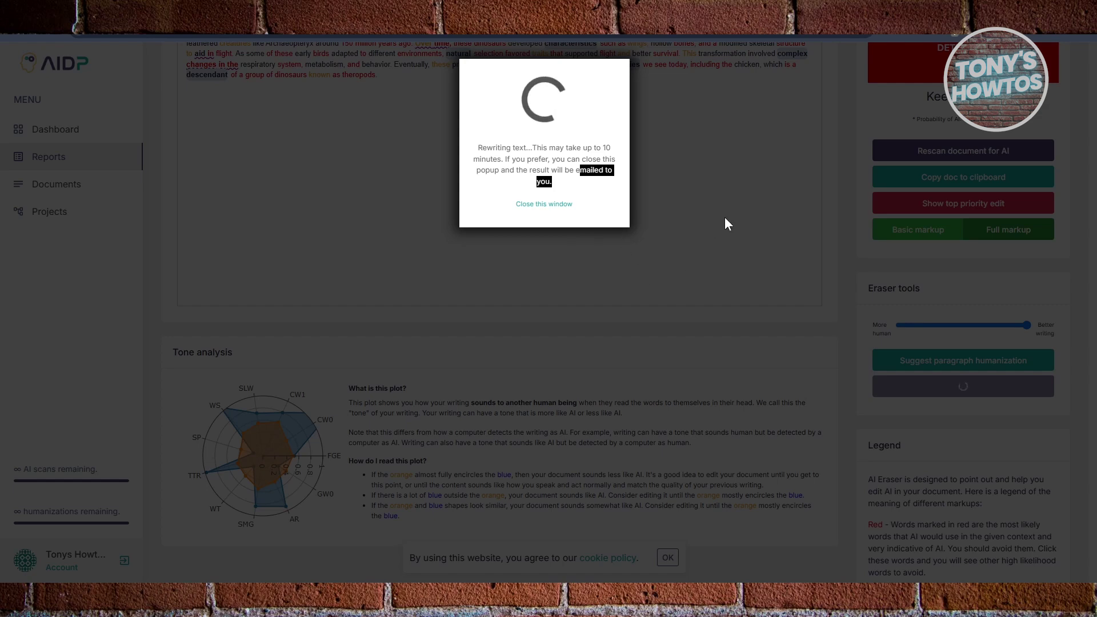
click(766, 230)
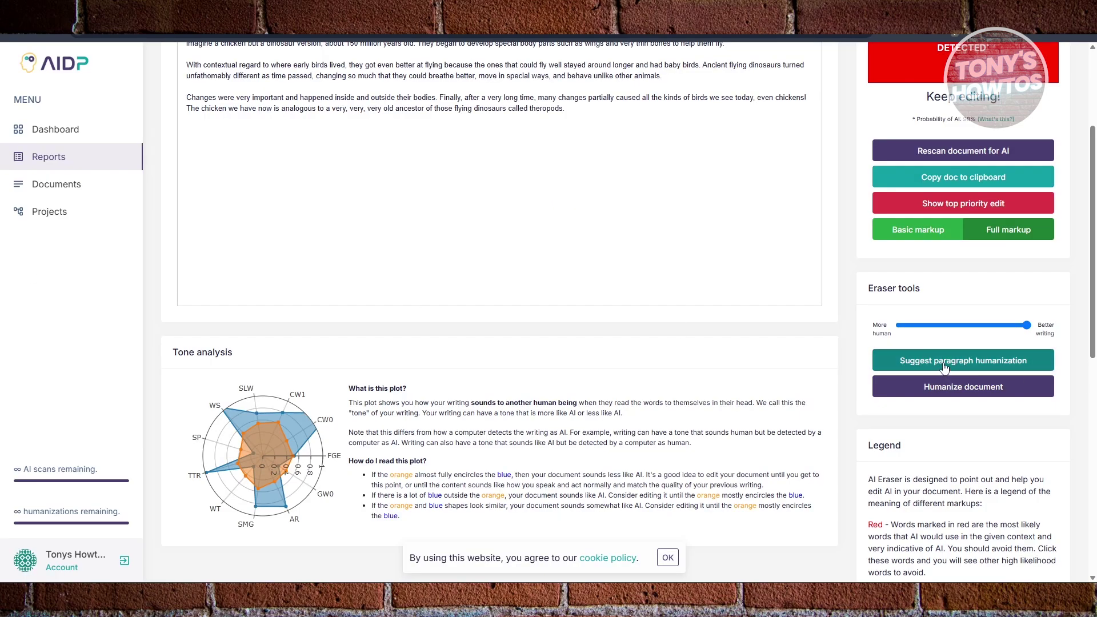
Step: Select the third paragraph about theropods and request a humanized rewrite suggestion for it
click(945, 367)
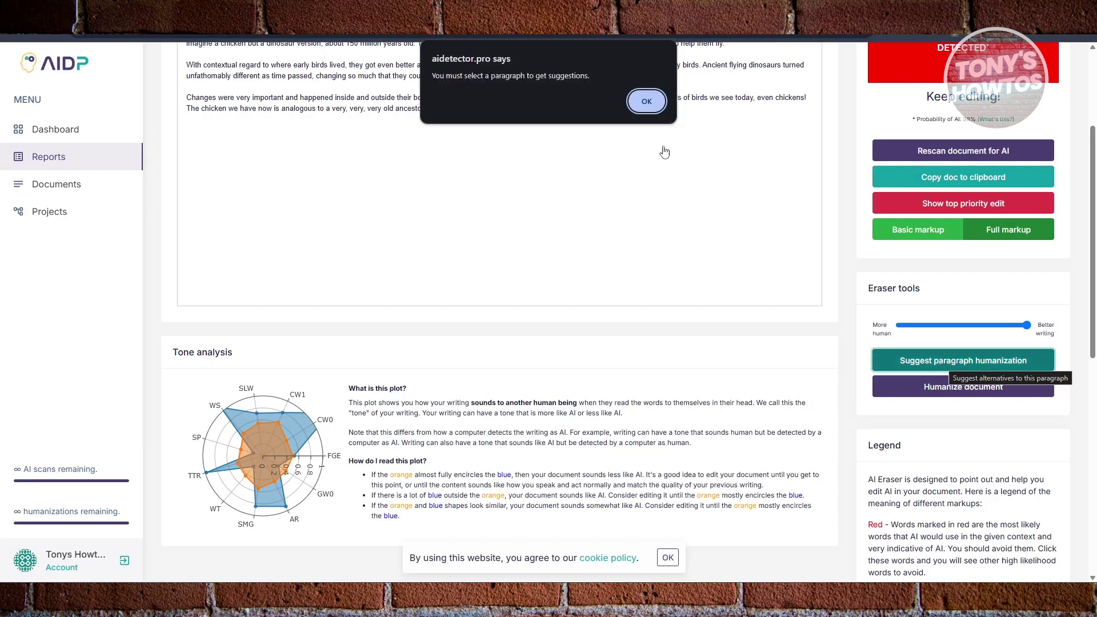
click(645, 101)
scroll(656, 188, up, 2)
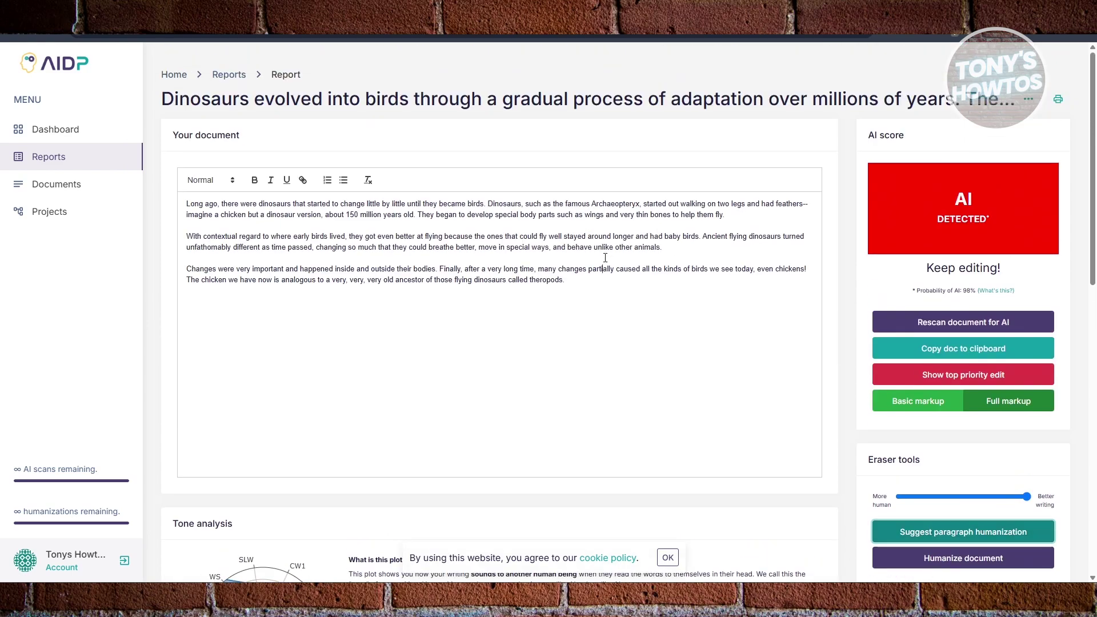
triple_click(614, 283)
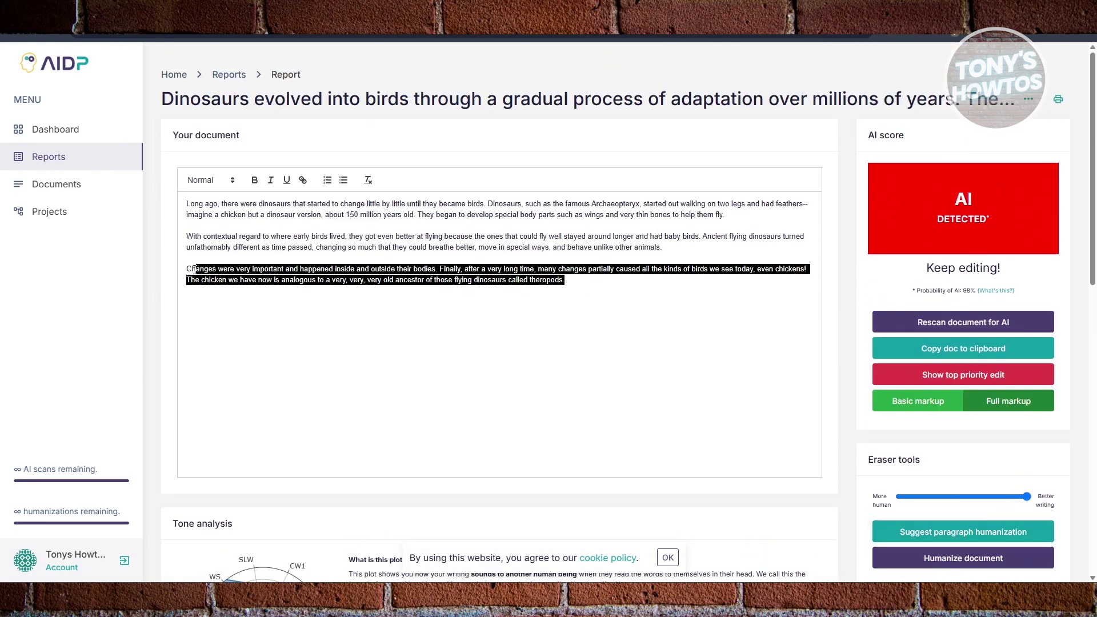
click(901, 535)
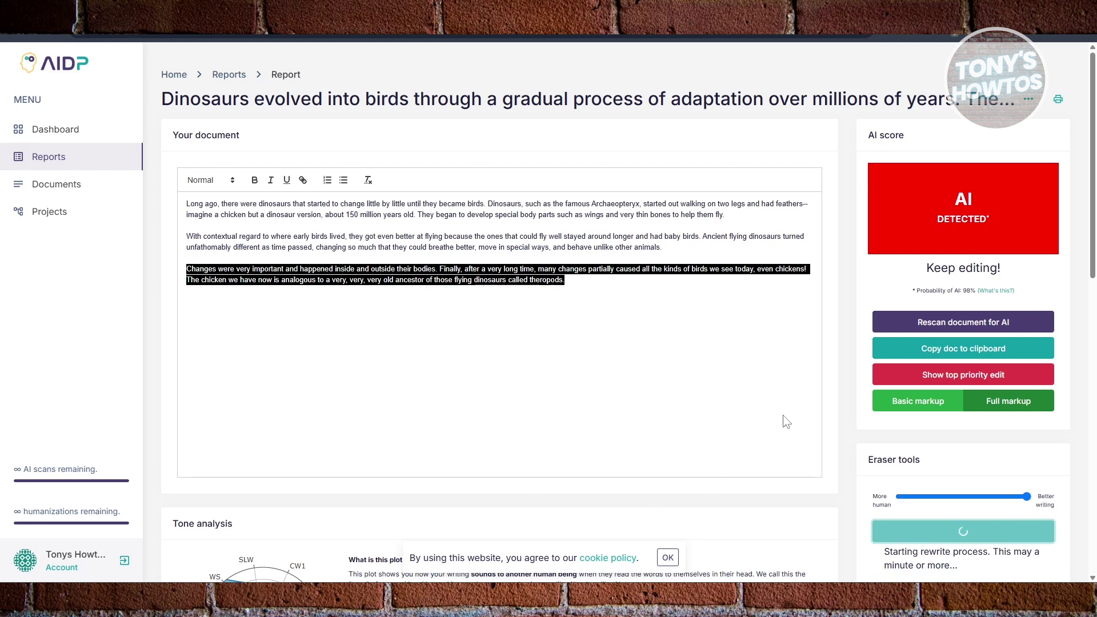
scroll(978, 461, down, 2)
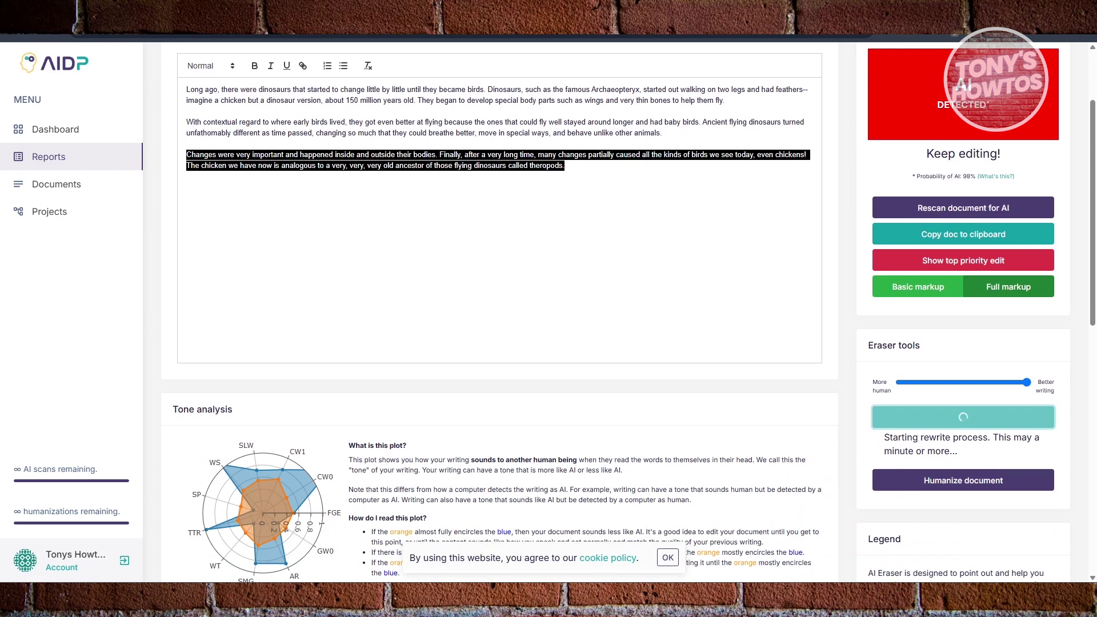
scroll(943, 463, down, 1)
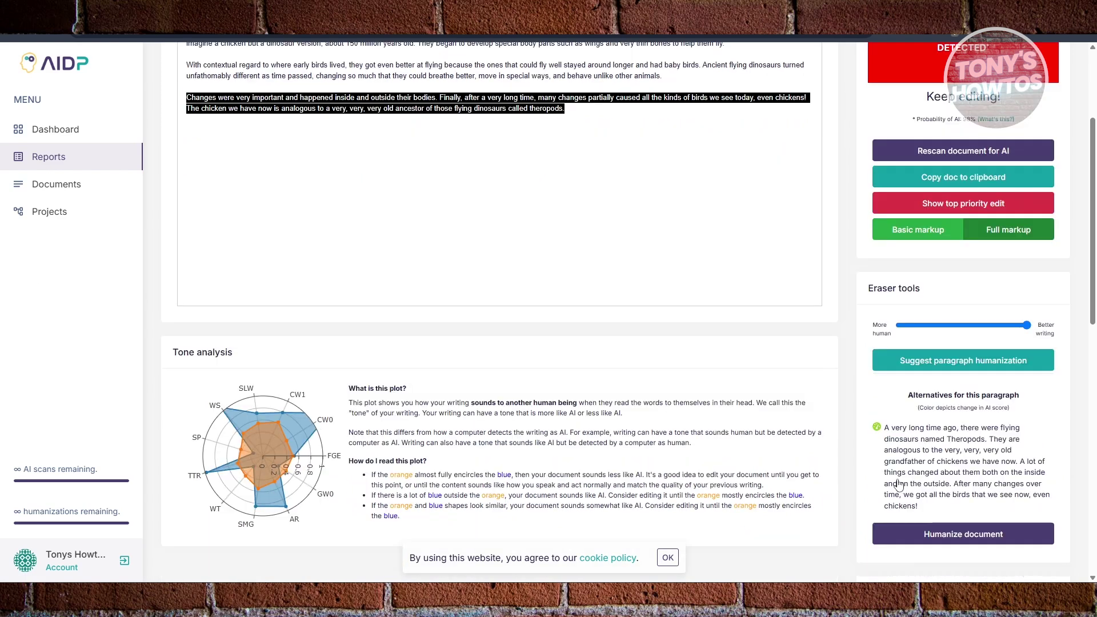
scroll(920, 448, down, 1)
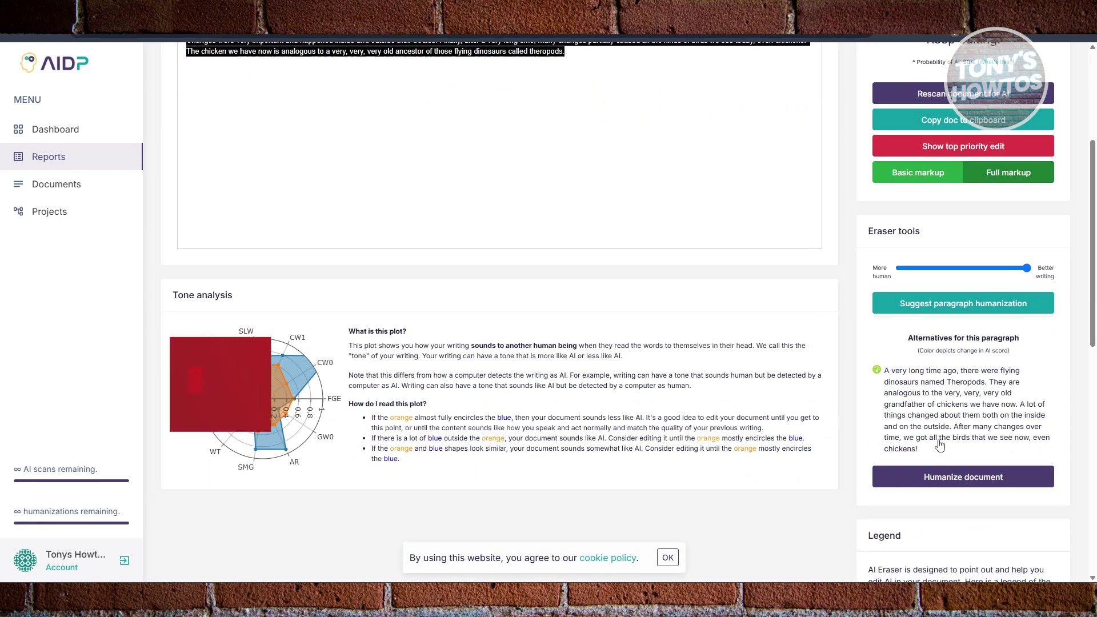
Step: Copy the suggested alternative paragraph about flying dinosaurs named Theropods
drag(920, 449, 881, 375)
key(ctrl+c)
right_click(900, 378)
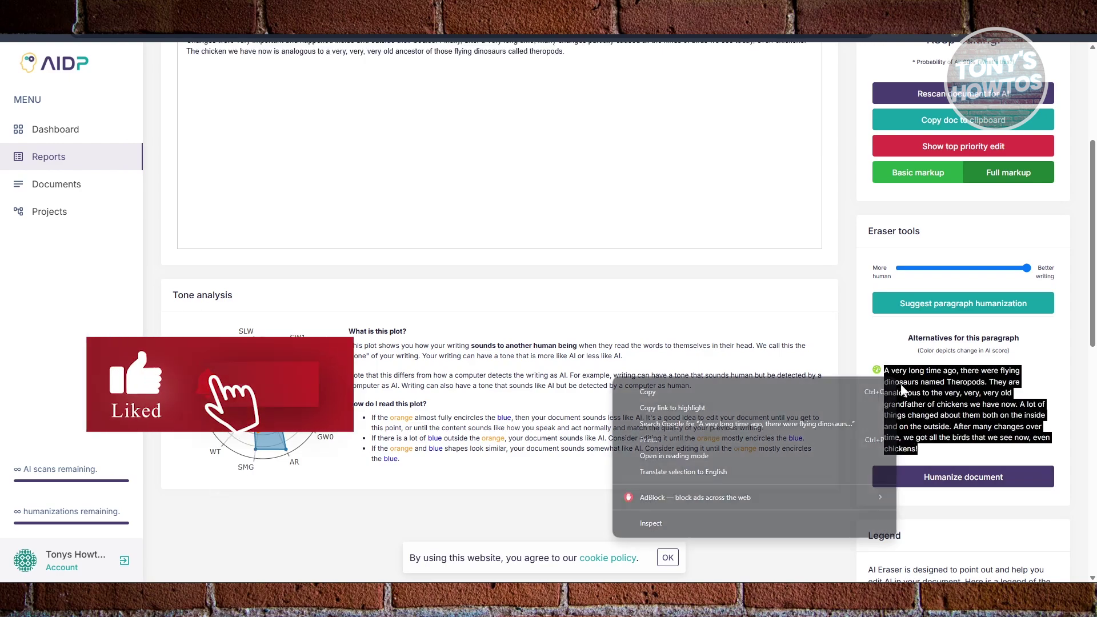
click(693, 394)
scroll(641, 248, up, 3)
scroll(552, 287, up, 2)
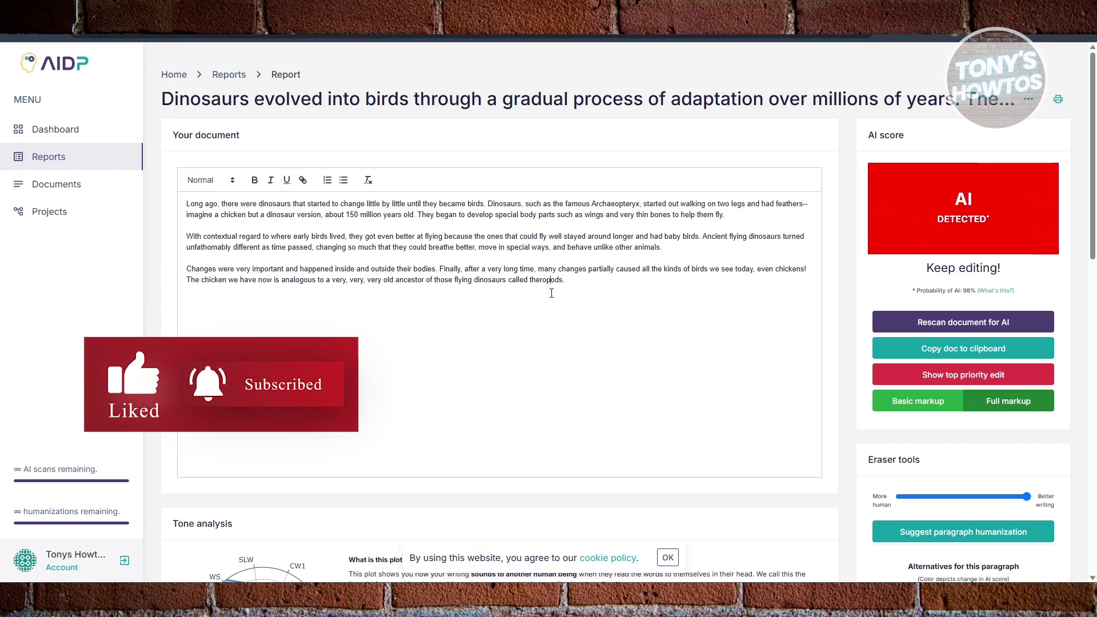
Step: Replace the entire document text with the copied humanized paragraph
click(552, 286)
key(ctrl+a)
key(ctrl+v)
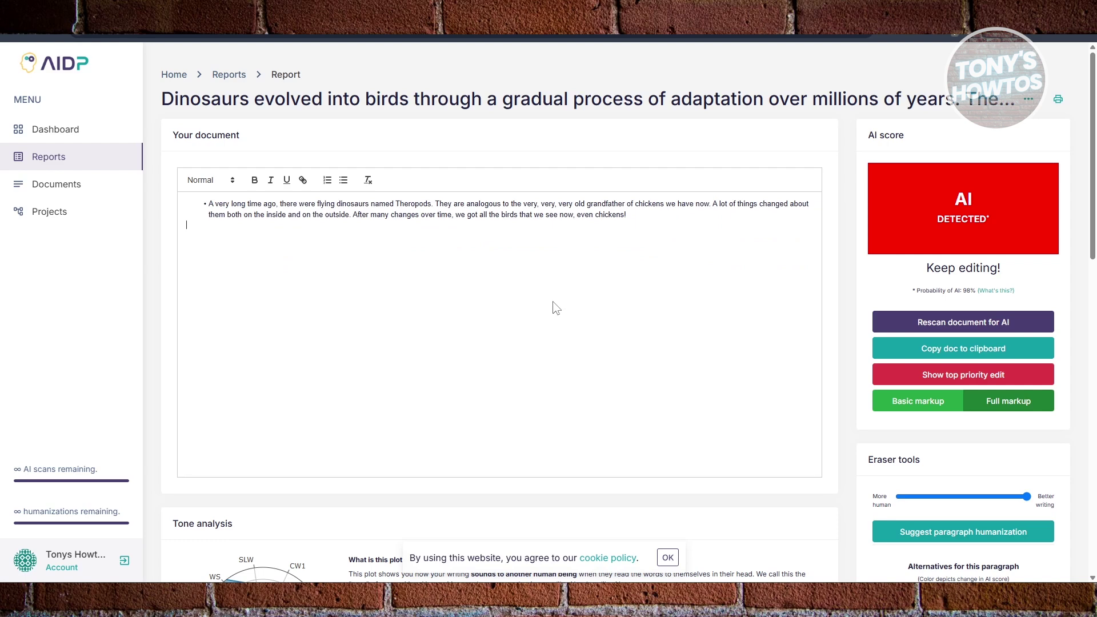
click(507, 280)
key(ctrl+a)
text(Long ago, there were dinosaurs that started to change little by little until they became birds. Dinosaurs, such as the famous Archaeopteryx, started out walking on two legs and had feathers--imagine a chicken but a dinosaur version, about 150 million years old. They began to develop special body parts such as wings and very thin bones to help them fly.  With contextual regard to where early birds lived, they got even better at flying because the ones that could fly well stayed around longer and had baby birds. Ancient flying dinosaurs turned unfathomably different as time passed, changing so much that they could breathe better, move in special ways, and behave unlike other animals.  Changes were very important and happened inside and outside their bodies. Finally, after a very long time, many changes partially caused all the kinds of birds we see today, even chickens! The chicken we have now is analogous to a very, very, very old ancestor of those flying dinosaurs called theropods.)
key(ctrl+a)
key(ctrl+v)
Step: Rescan the rewritten document, now rated Human detected at 16% AI probability, and review the result
click(963, 327)
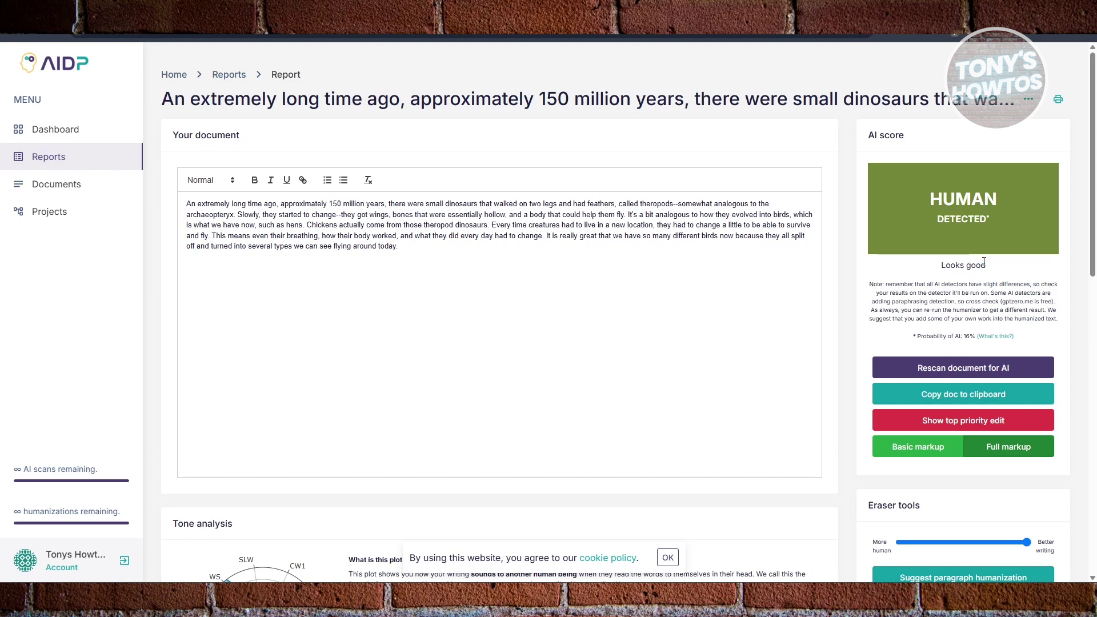
scroll(576, 283, down, 3)
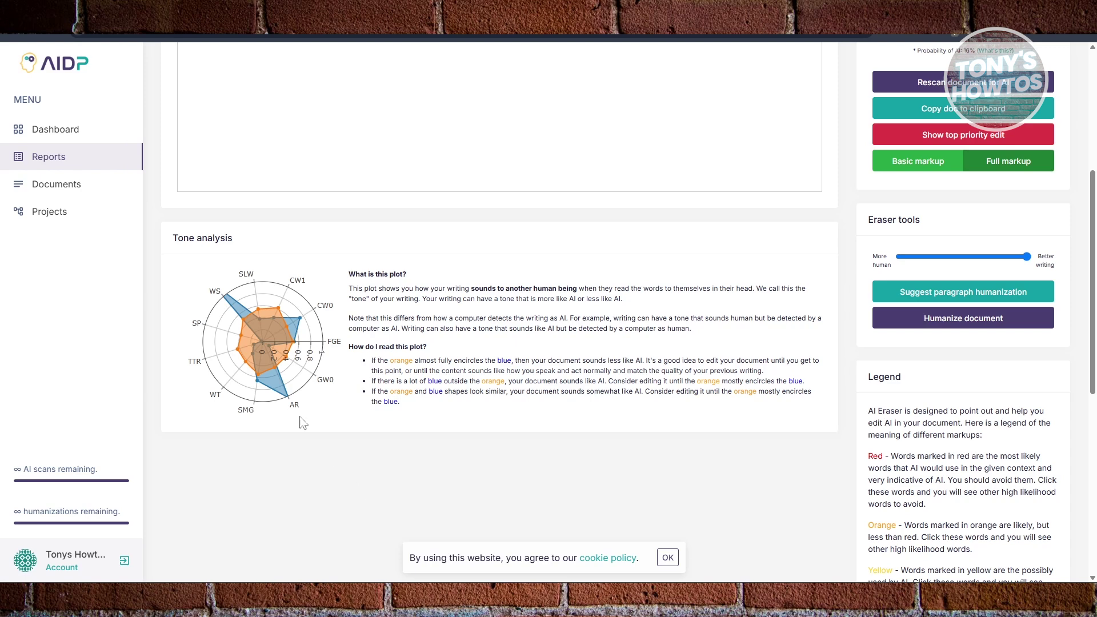
mouse_move(288, 358)
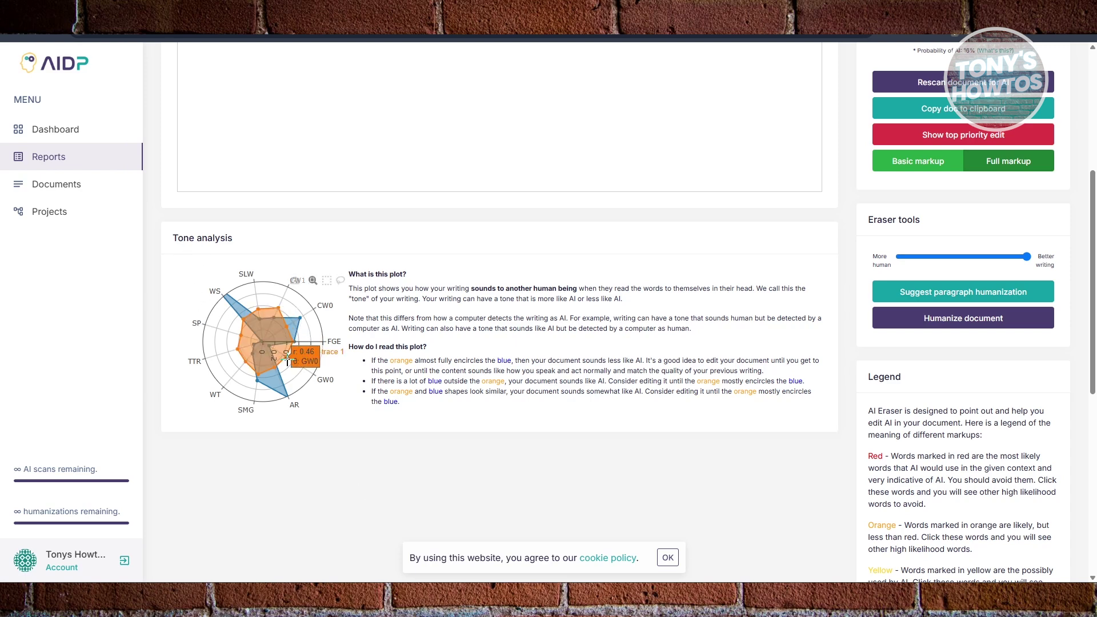
scroll(382, 263, up, 5)
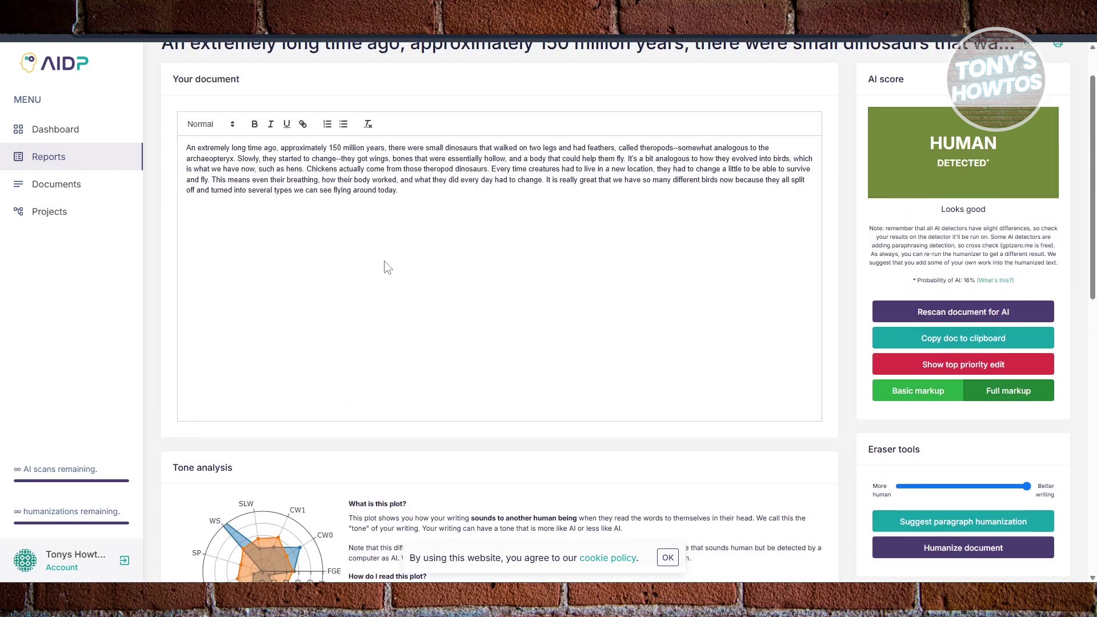
drag(480, 235, 490, 263)
click(538, 251)
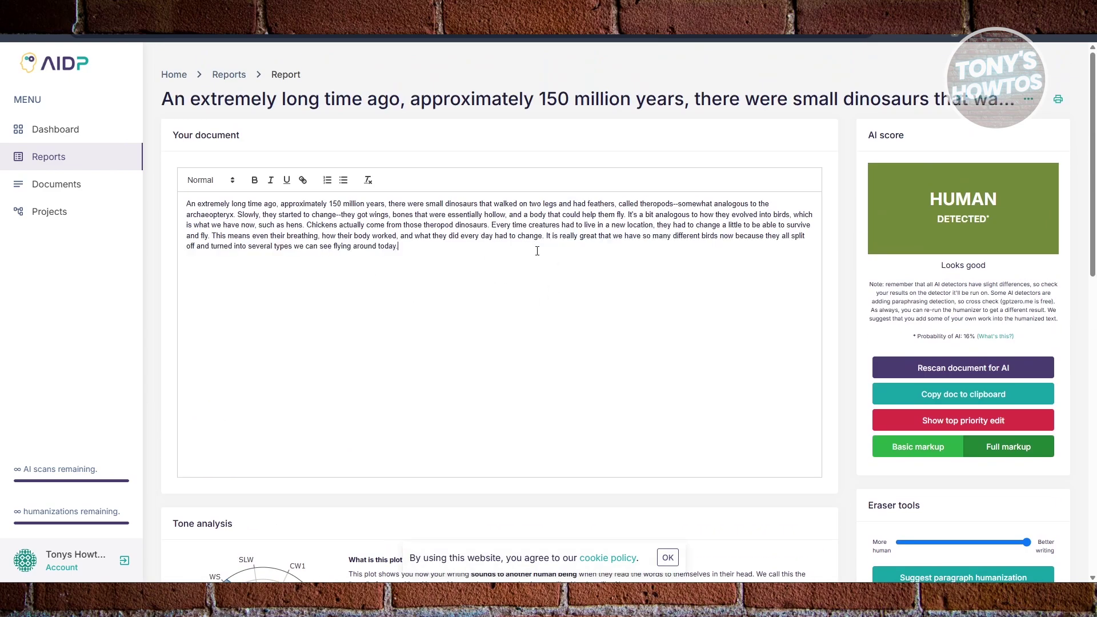
scroll(634, 362, down, 2)
scroll(772, 409, down, 3)
scroll(909, 419, down, 2)
scroll(909, 419, up, 1)
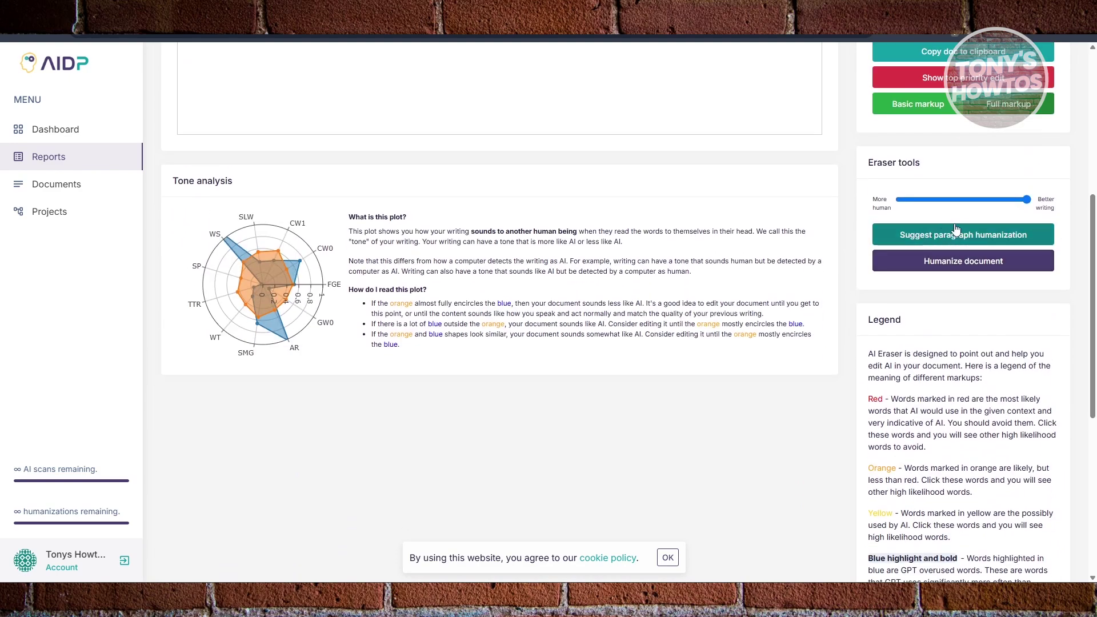
scroll(737, 364, up, 5)
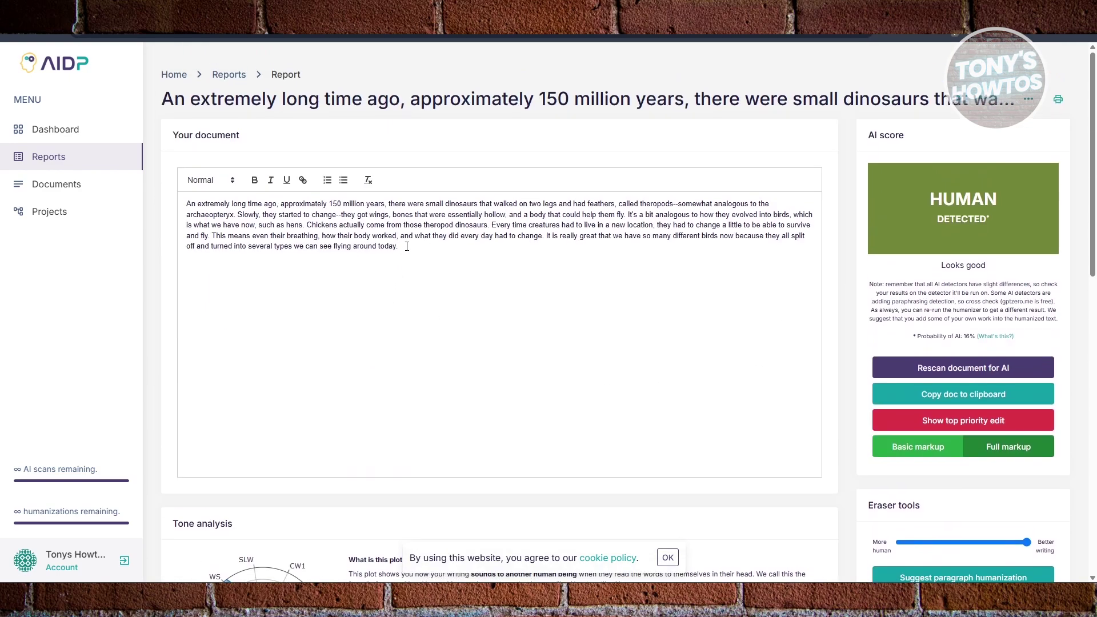
drag(407, 246, 155, 203)
click(629, 293)
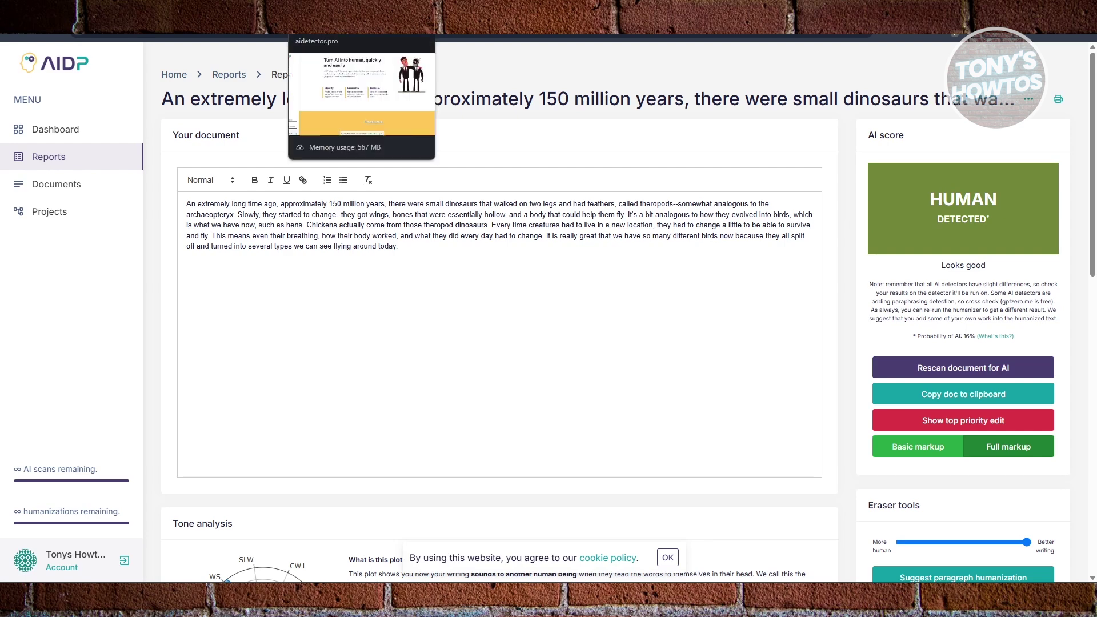
Step: Leave the Human-rated dinosaur report and show the aidetector.pro landing page
click(225, 26)
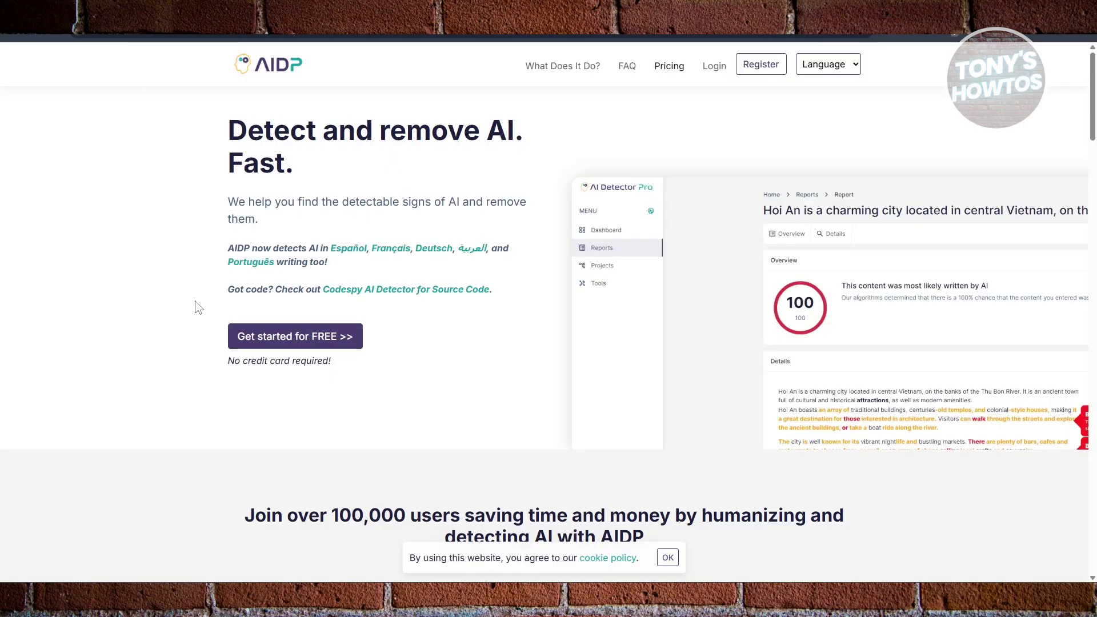